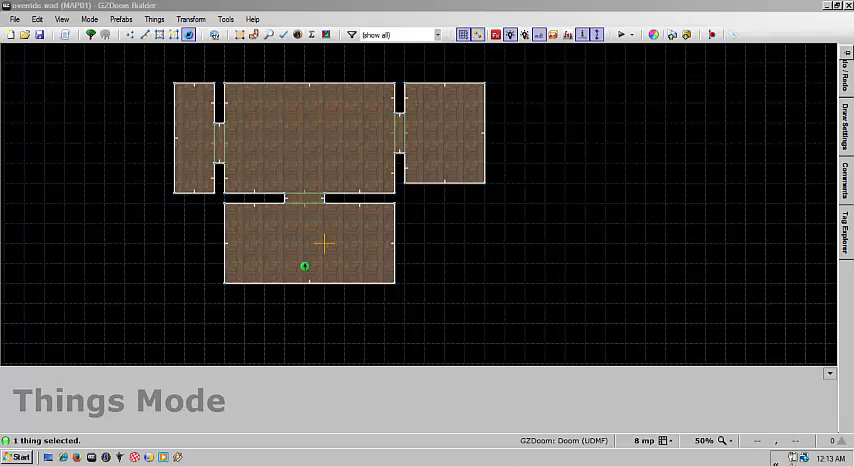
- Dismiss the media player prompt and play override.wad's DOORSTAR door sound in SLADE
click(780, 458)
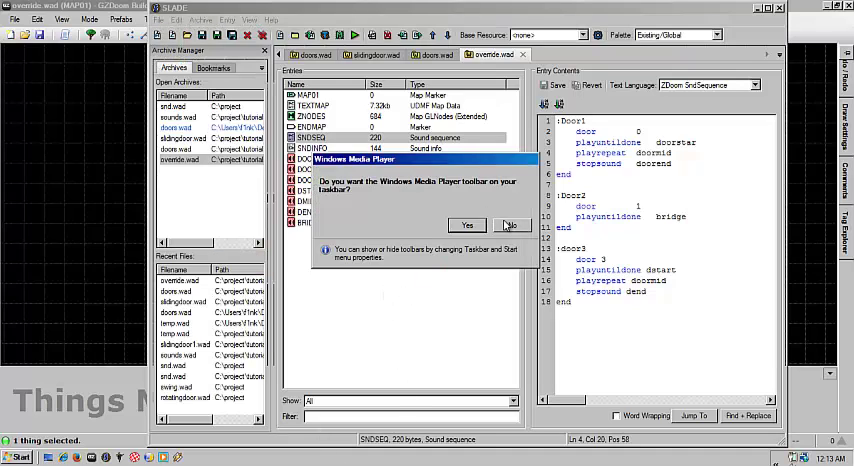
click(509, 225)
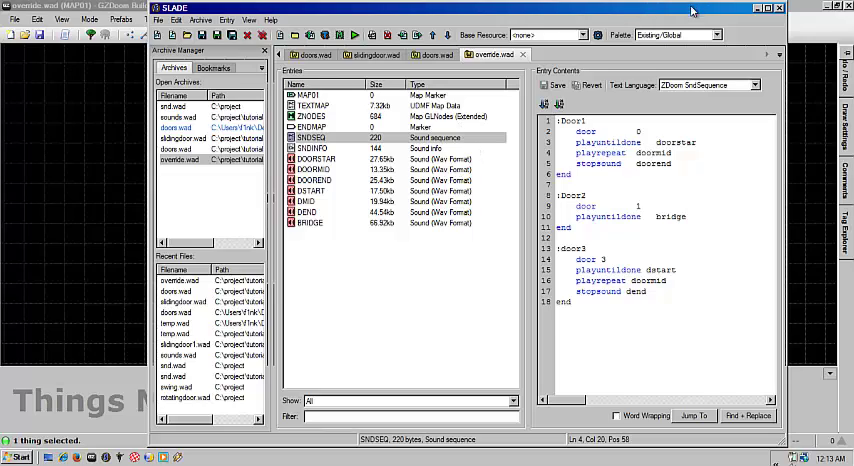
drag(692, 11, 697, 17)
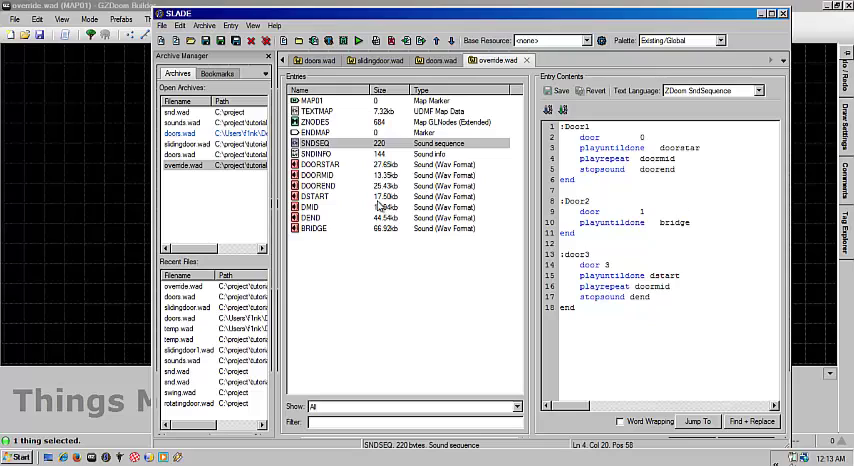
click(345, 166)
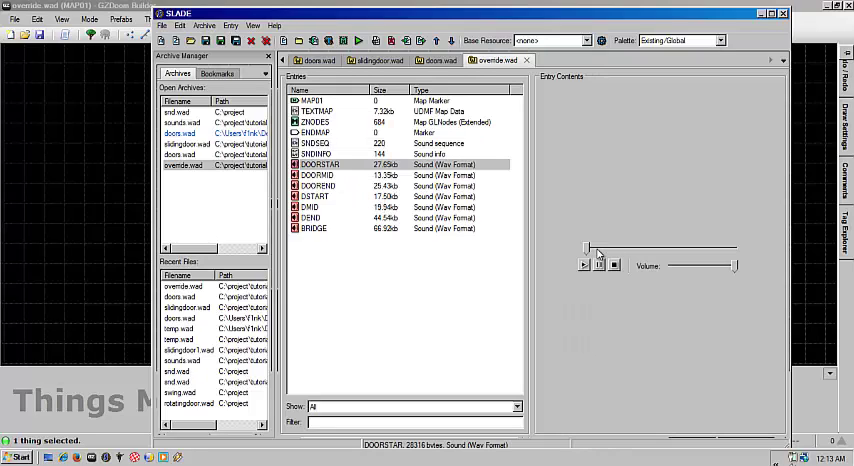
- Back in the map, insert a Sound Sequence 0 thing (type 1400) in the left doorway
click(782, 13)
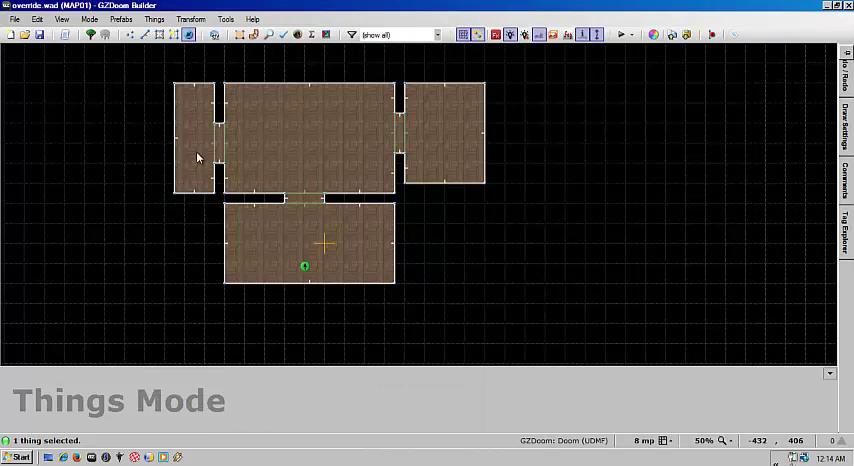
click(256, 170)
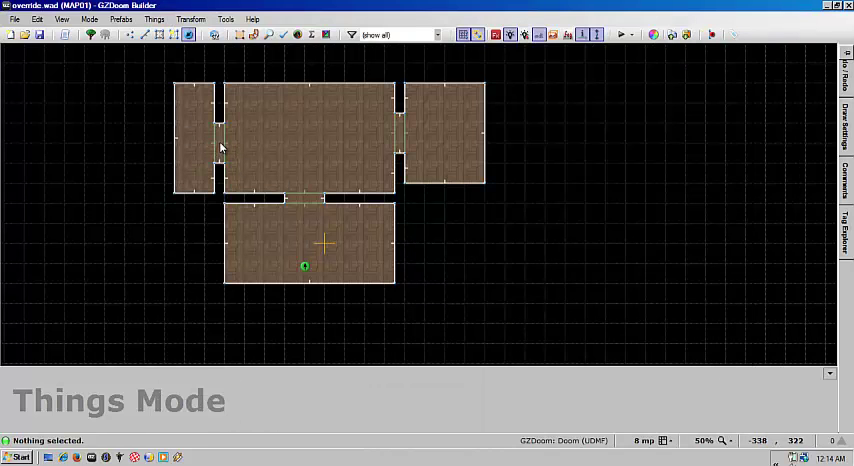
key(Insert)
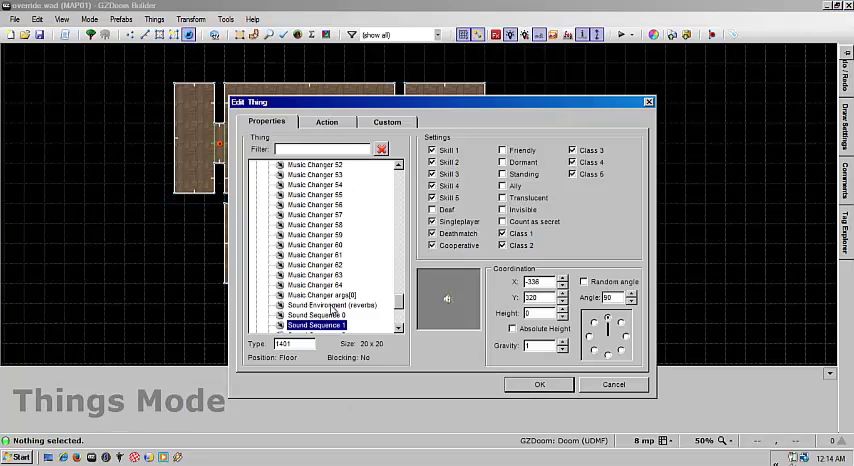
click(318, 315)
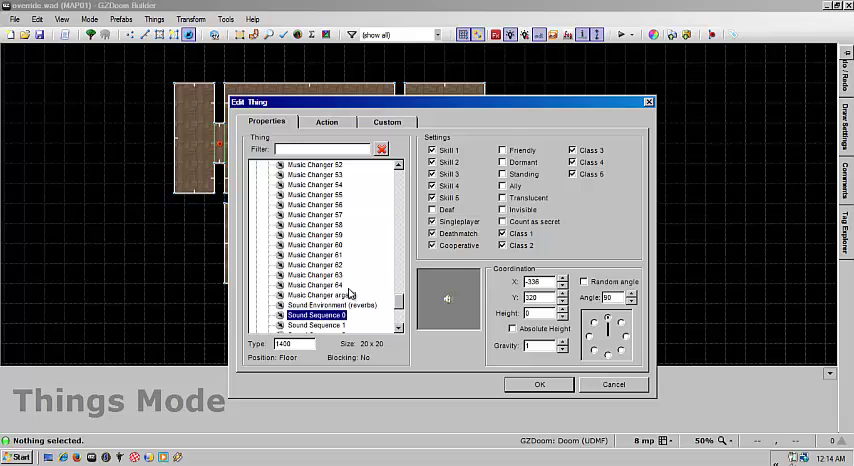
scroll(326, 290, down, 1)
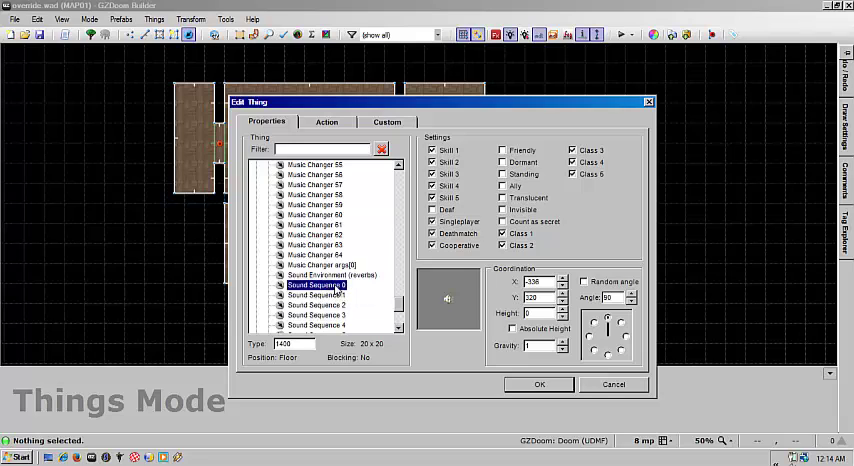
key(Return)
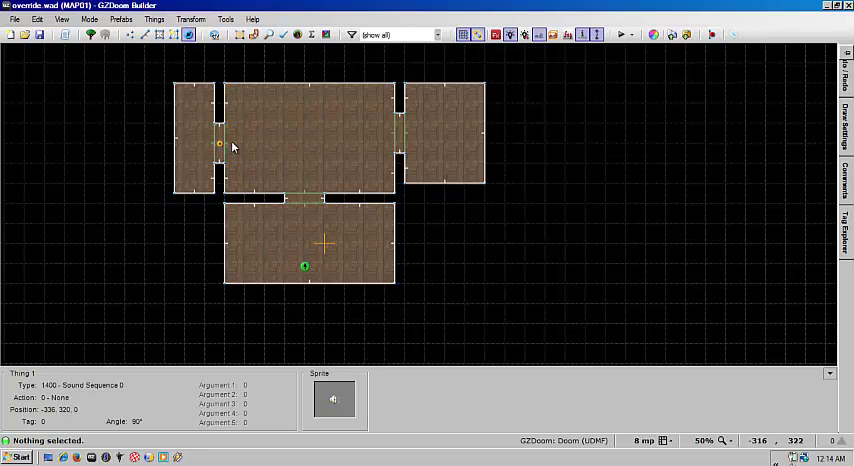
- Add a thing in the right doorway and make it Sound Sequence 1
key(t)
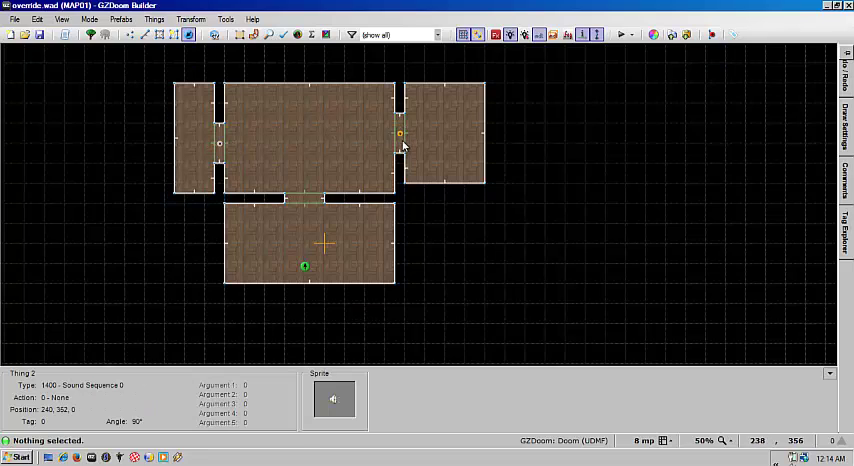
key(t)
right_click(314, 100)
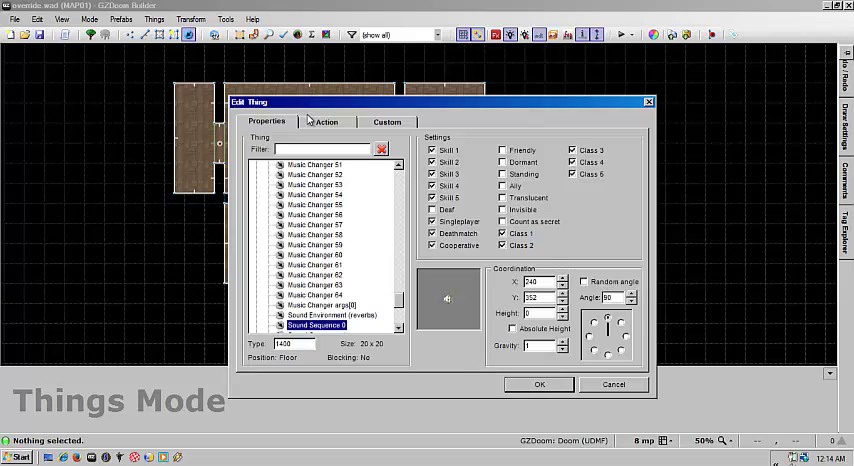
double_click(335, 292)
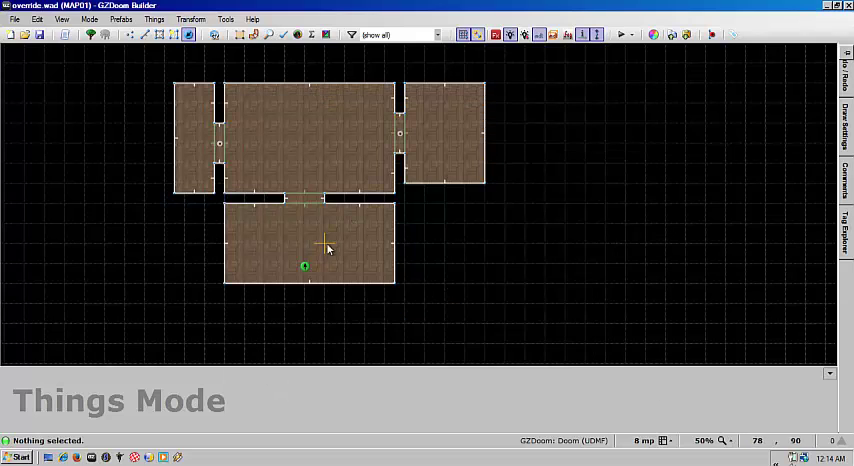
- Insert a thing in the lower doorway and set it to Sound Sequence 2
key(Insert)
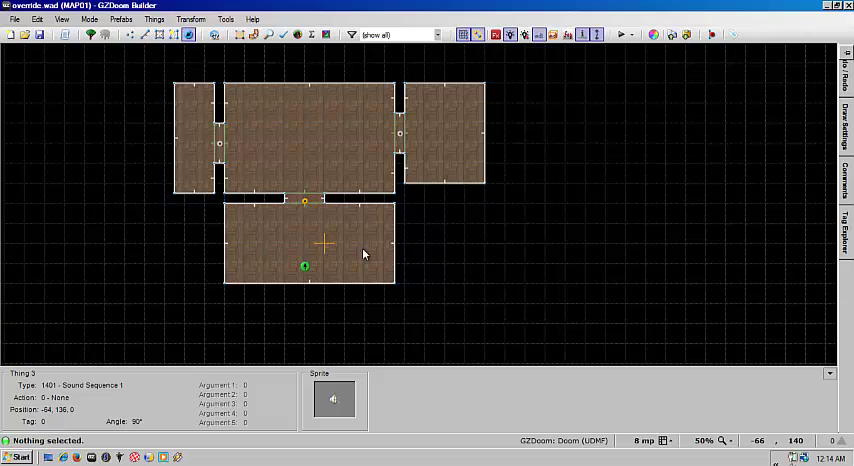
right_click(333, 244)
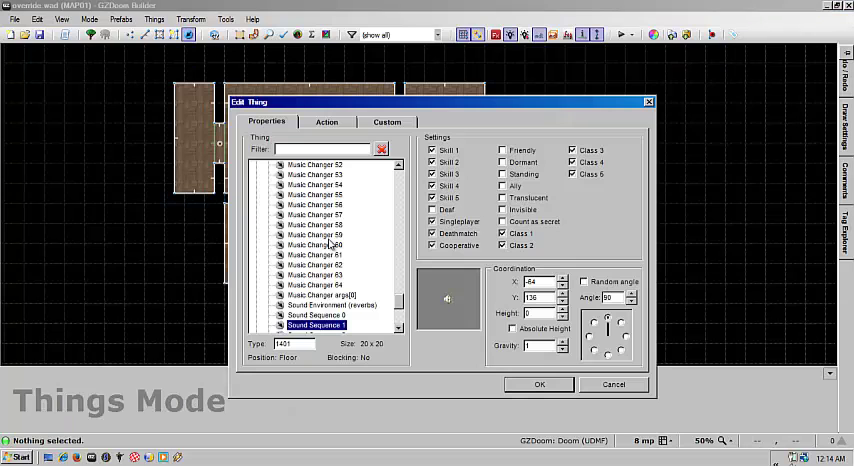
scroll(340, 300, down, 2)
click(340, 305)
double_click(340, 307)
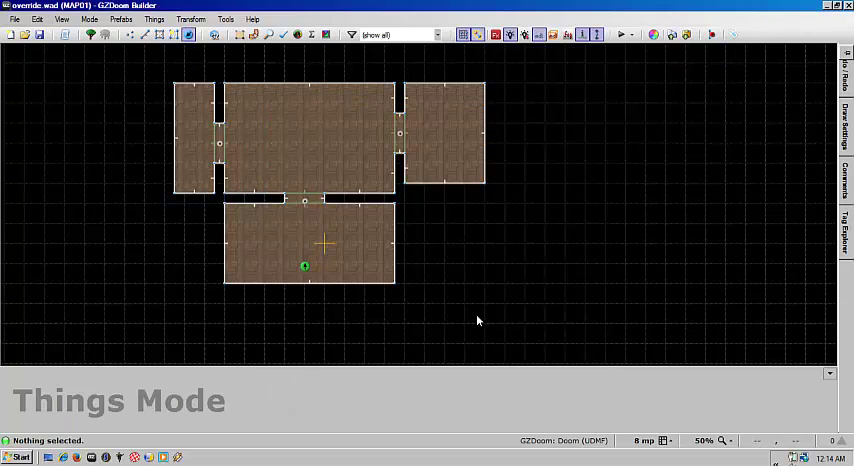
- Launch the map in ZDoom, then open the first door and walk through it
click(617, 35)
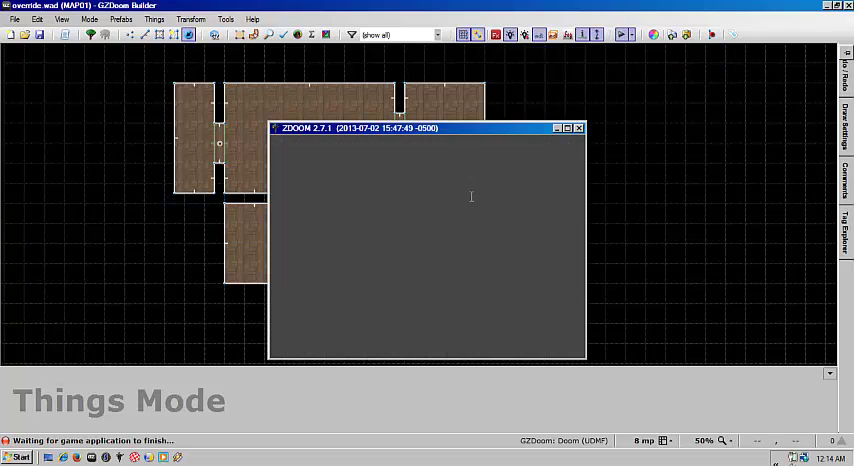
key(Up)
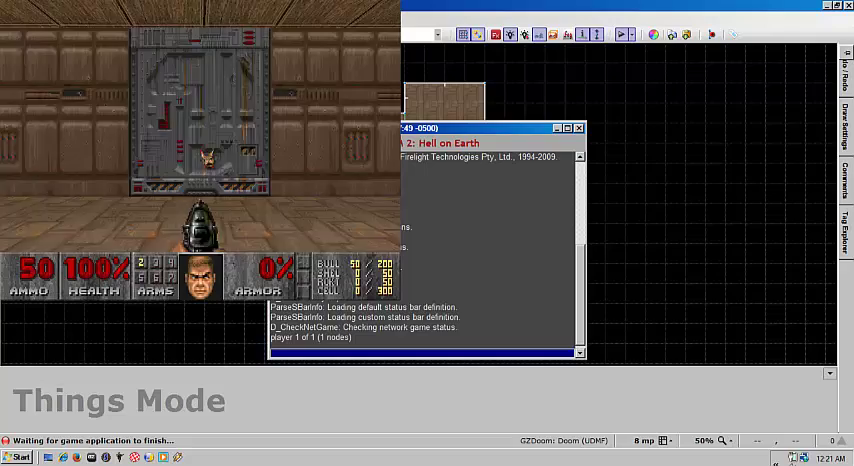
key(space)
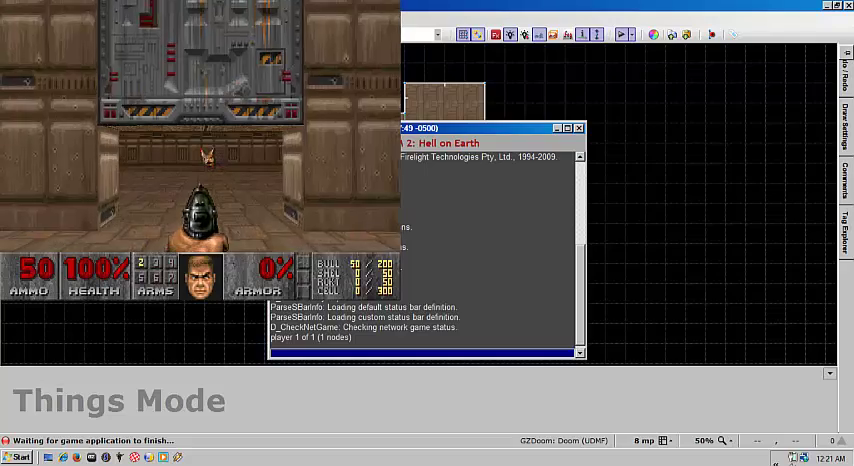
key(Up)
key(Right)
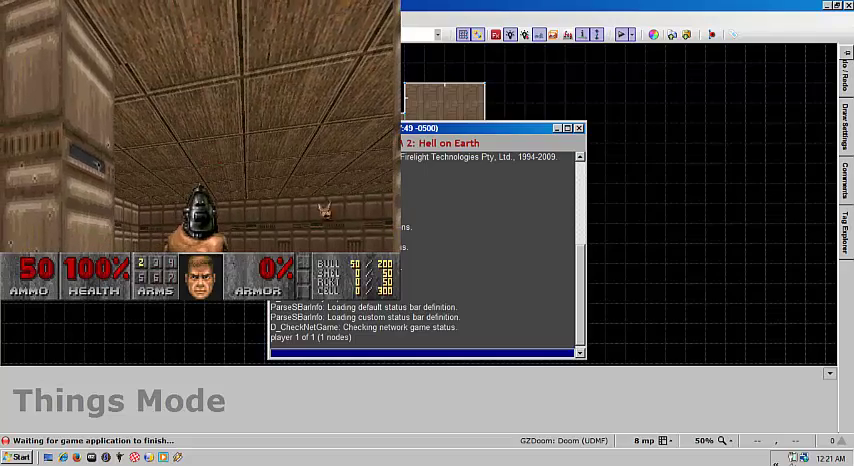
- Walk around the rooms, approaching and backing away from the grey tech wall door
key(Left)
key(Up)
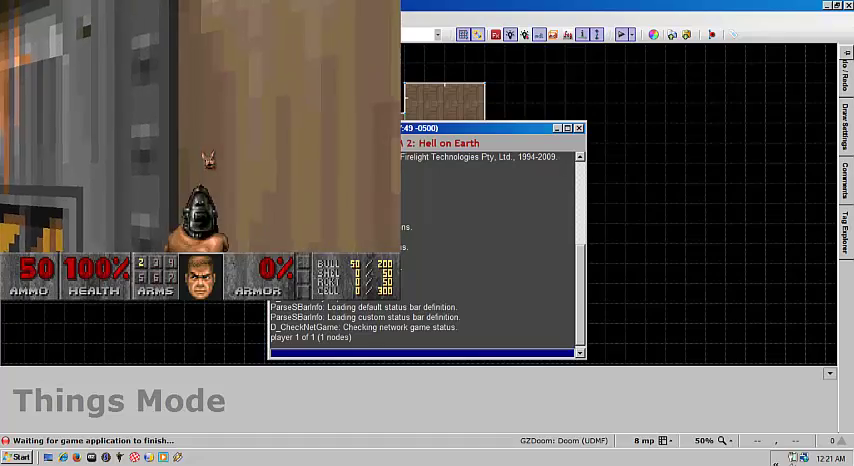
key(Left)
key(Down)
key(Down)
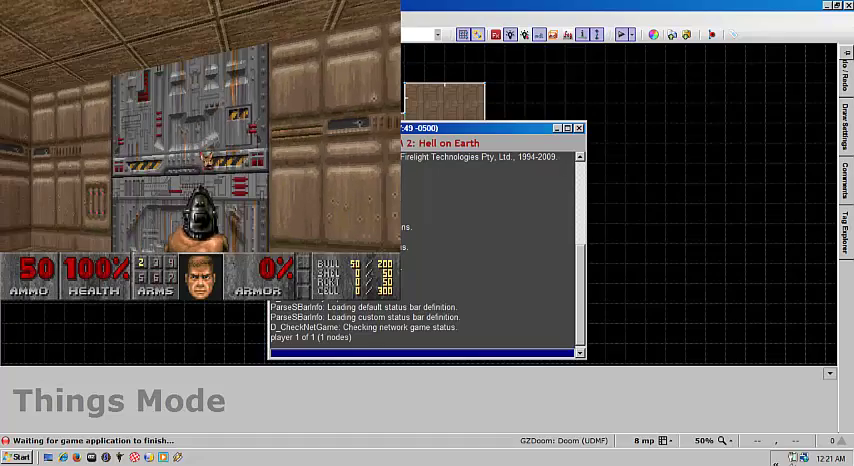
key(Left)
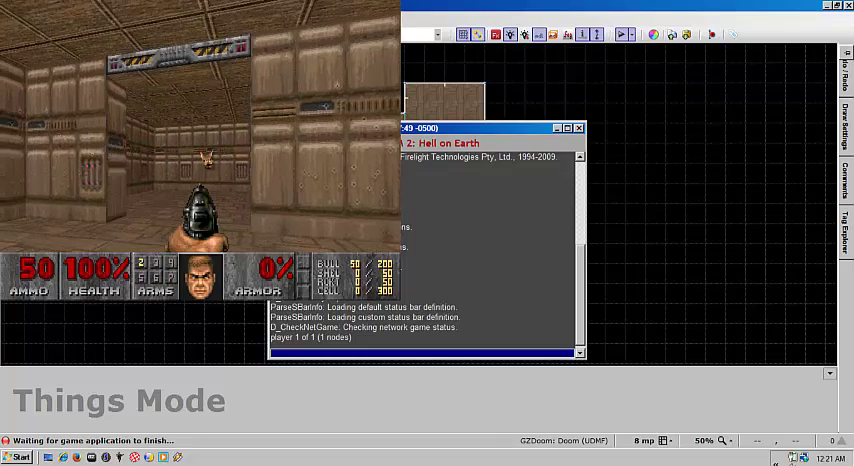
key(Right)
key(Up)
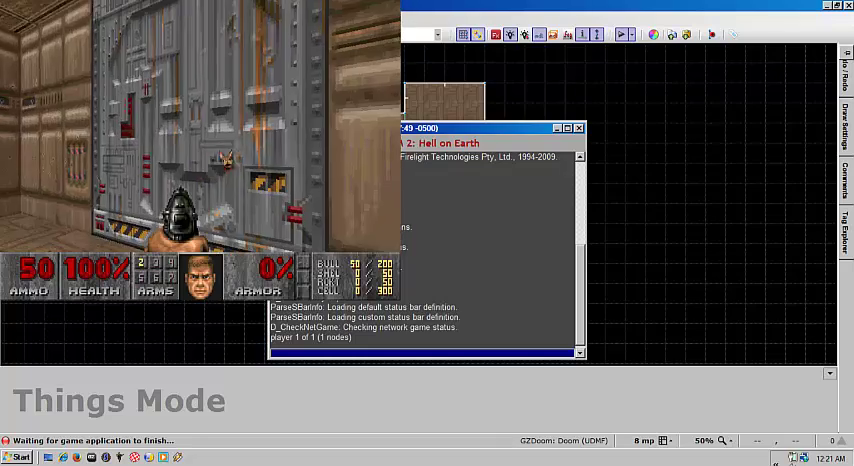
key(Down)
key(Right)
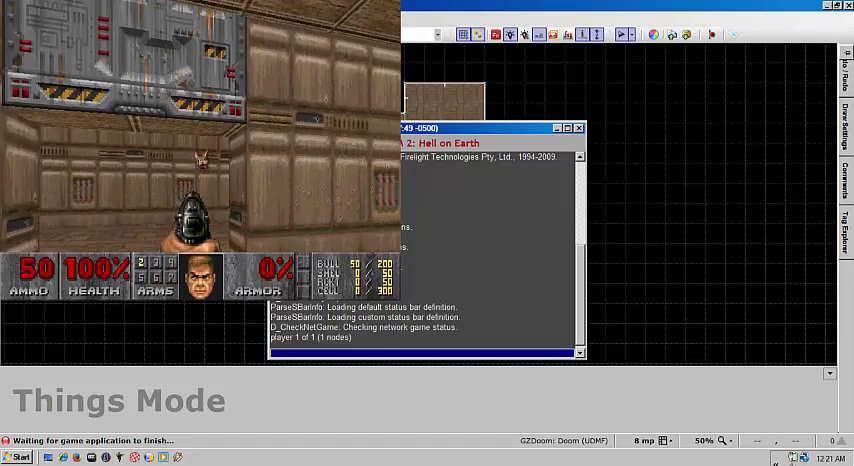
key(Down)
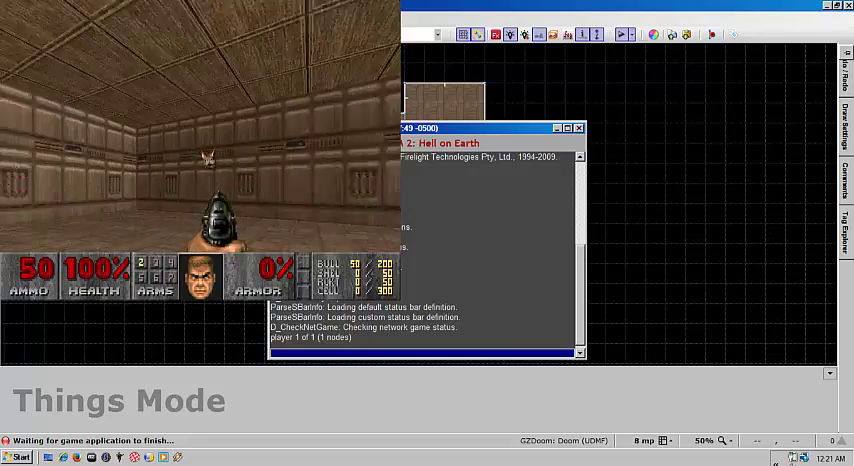
key(Right)
key(Right)
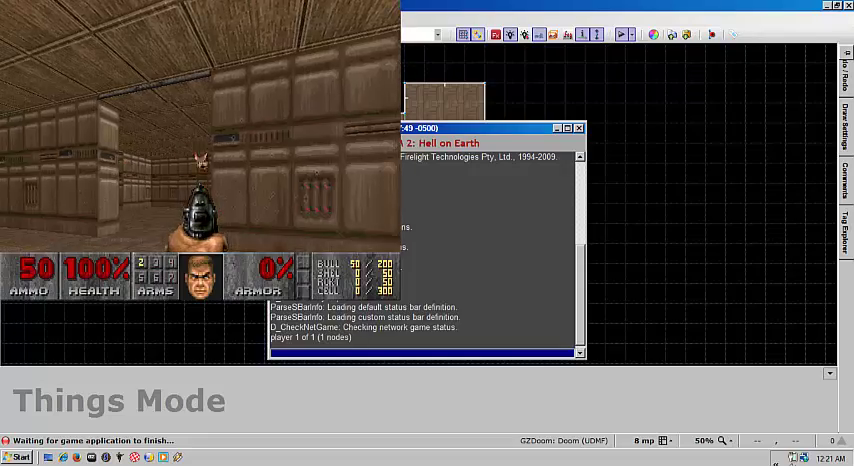
- Choose Quit Game from ZDoom's Esc menu to bring up the quit confirmation
key(Escape)
key(Down)
key(Down)
key(Down)
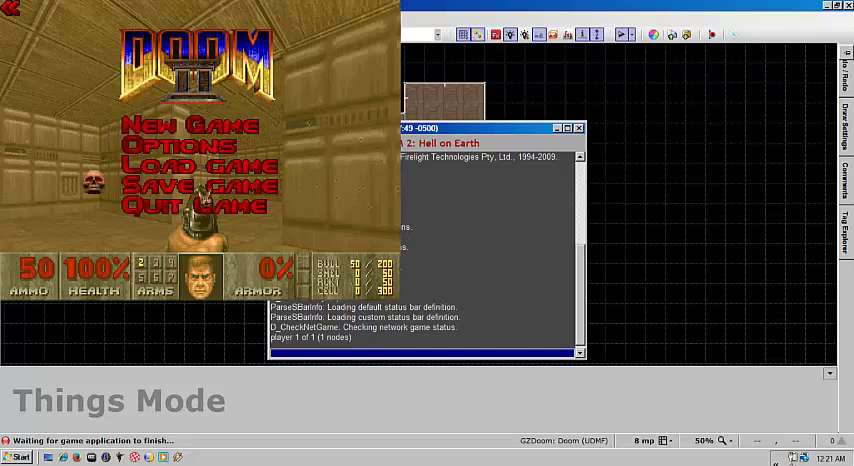
key(Down)
key(Return)
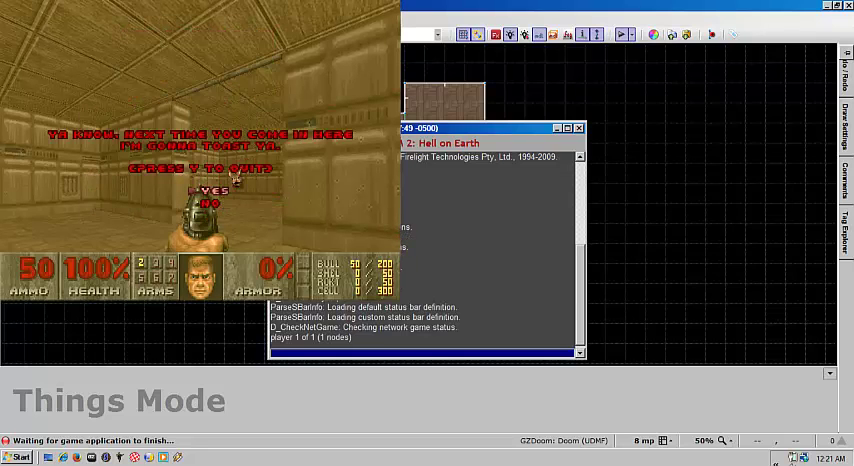